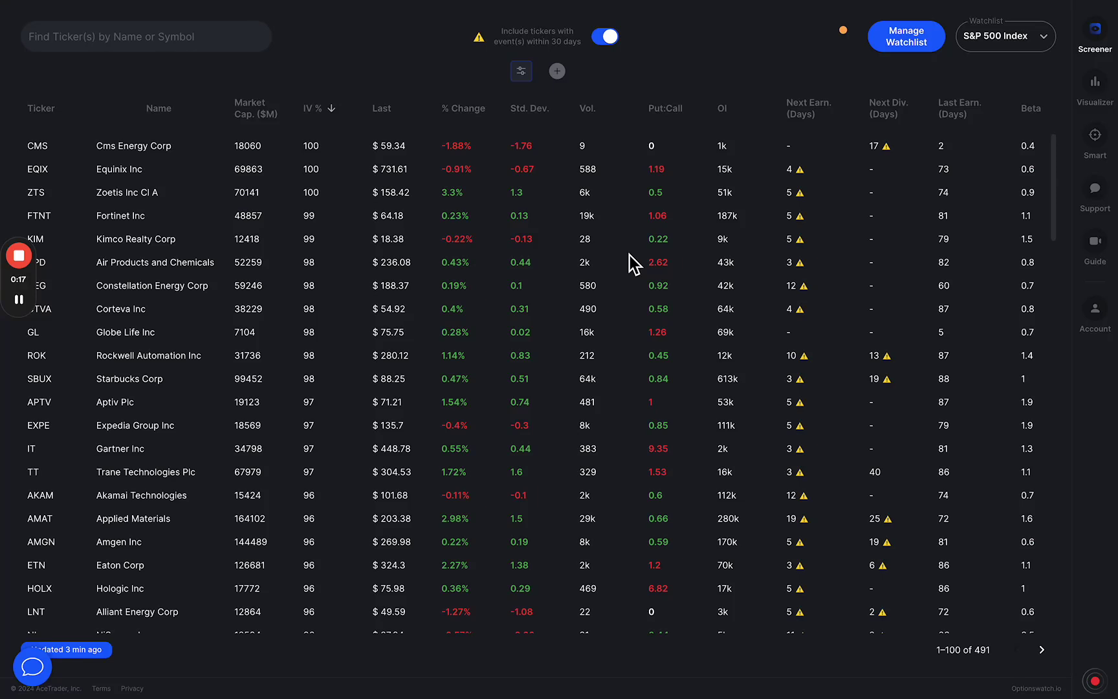
Search the ticker screener for SPY and open the S&P 500 SPDR row in the Visualizer.
left_click(176, 51)
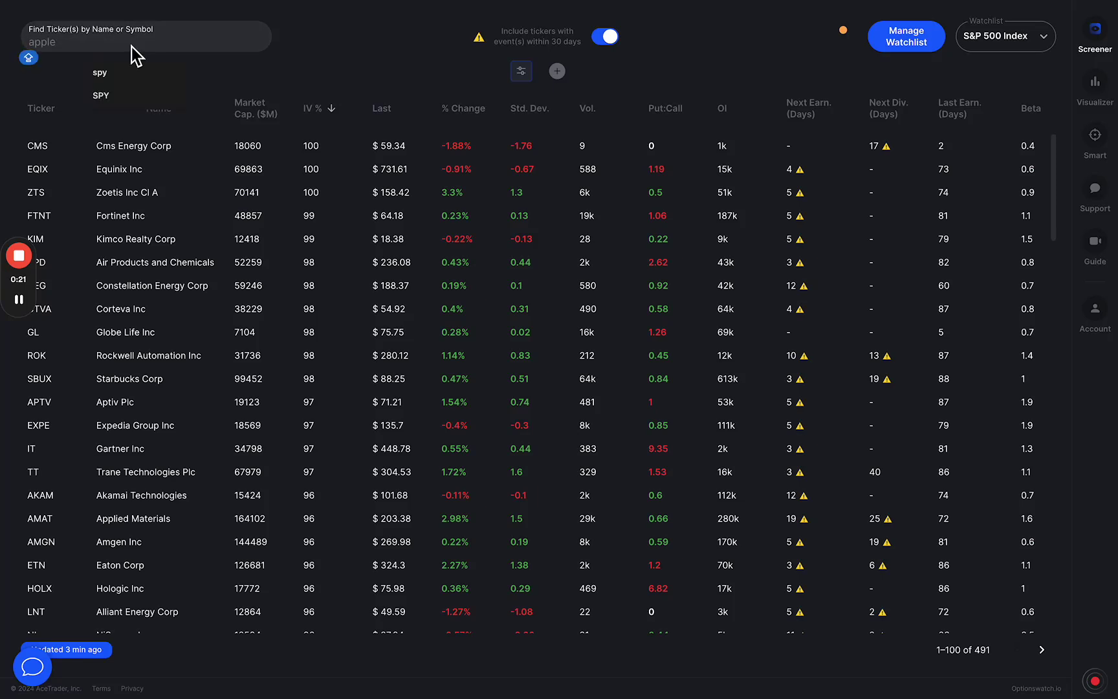
type("SPY")
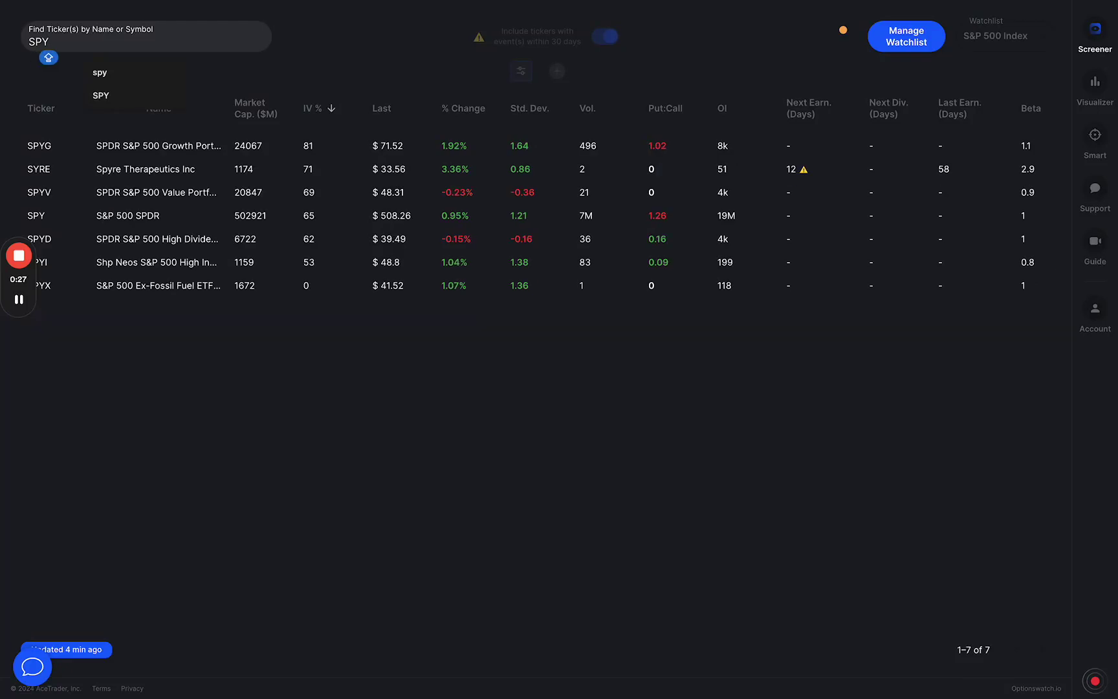
mouse_move(80, 203)
left_mouse_down()
mouse_move(13, 218)
mouse_move(65, 206)
left_mouse_up()
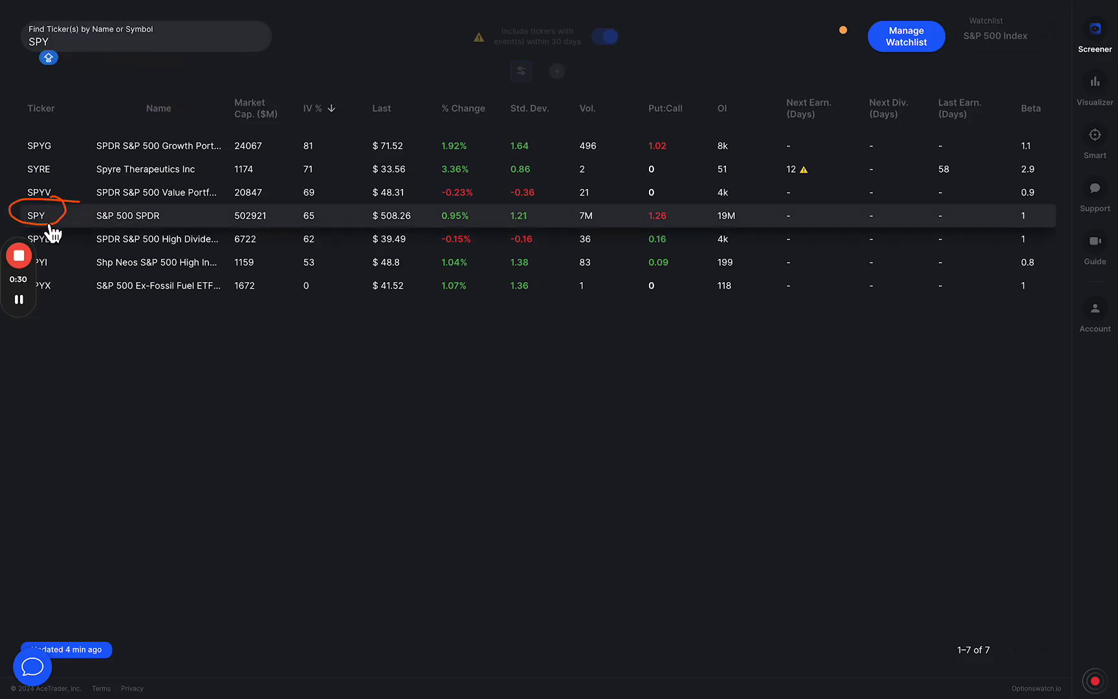
left_click(52, 231)
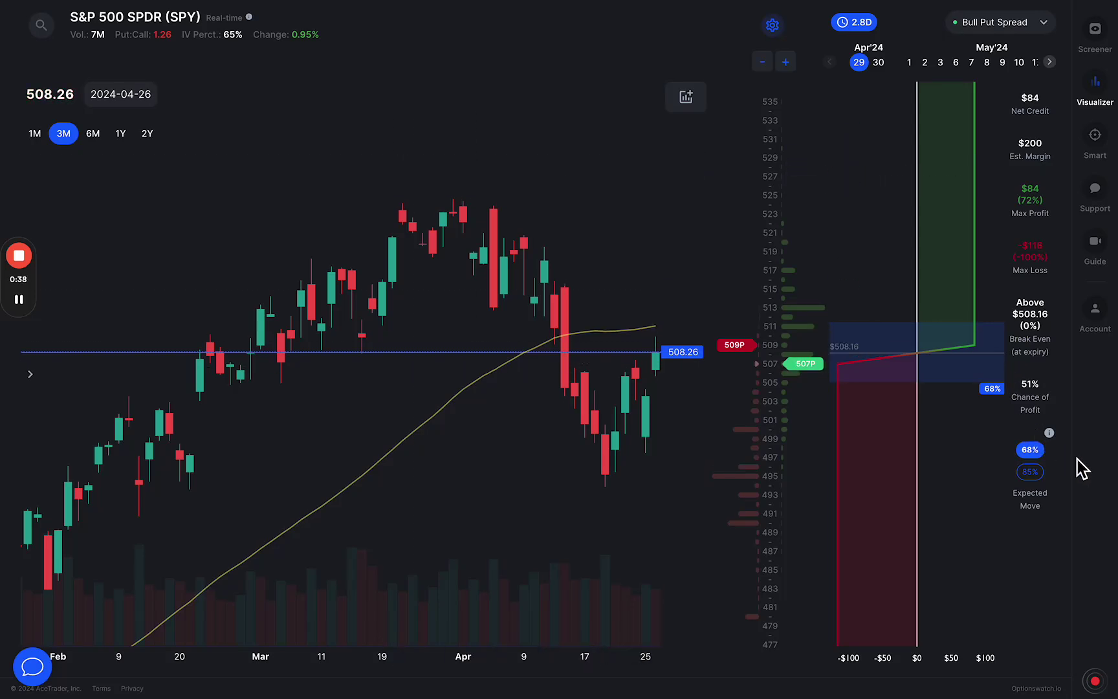
mouse_move(1010, 428)
left_mouse_down()
mouse_move(1020, 479)
mouse_move(1066, 517)
left_mouse_up()
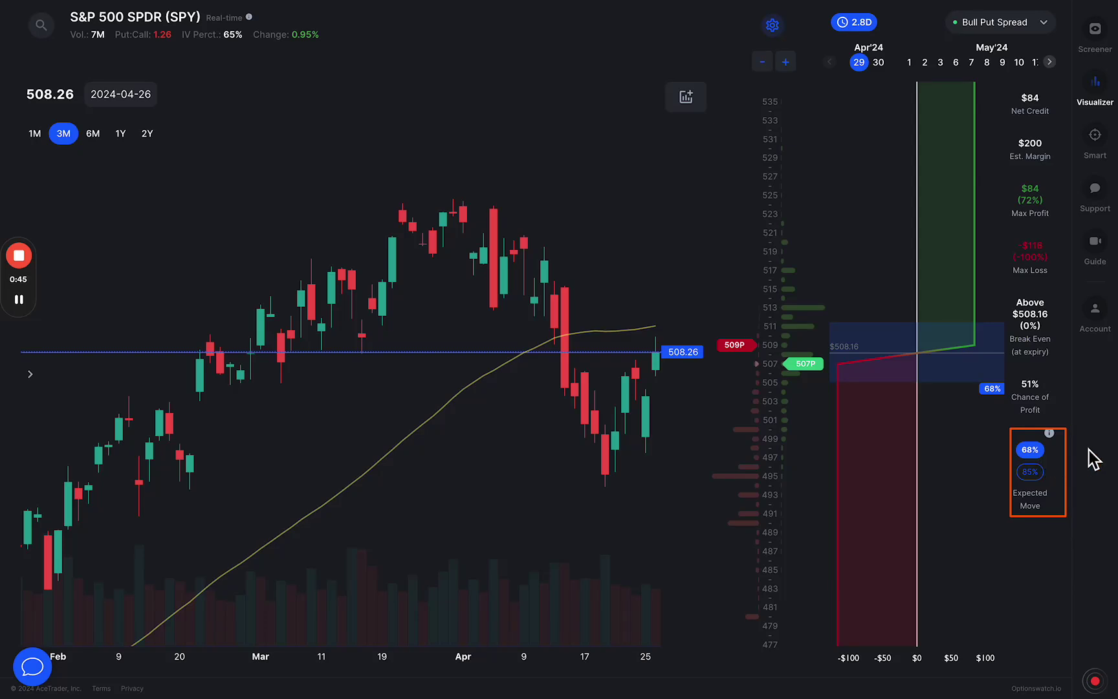
left_click_drag(1088, 437, 1047, 447)
left_click_drag(1095, 486, 1047, 476)
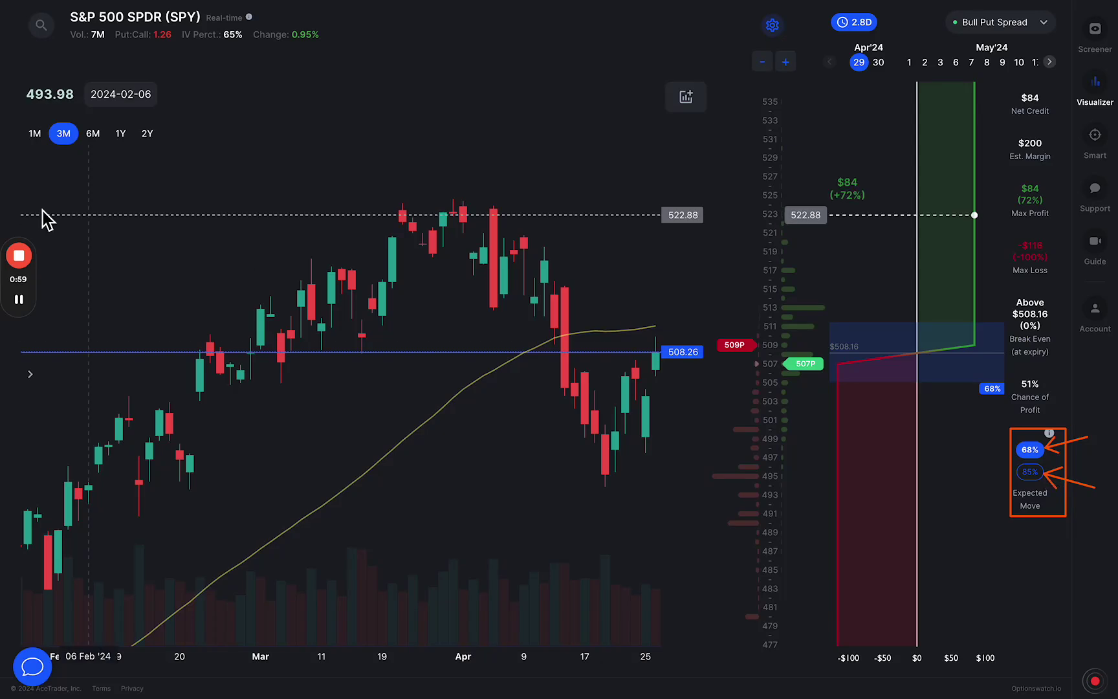
left_click_drag(166, 25, 204, 25)
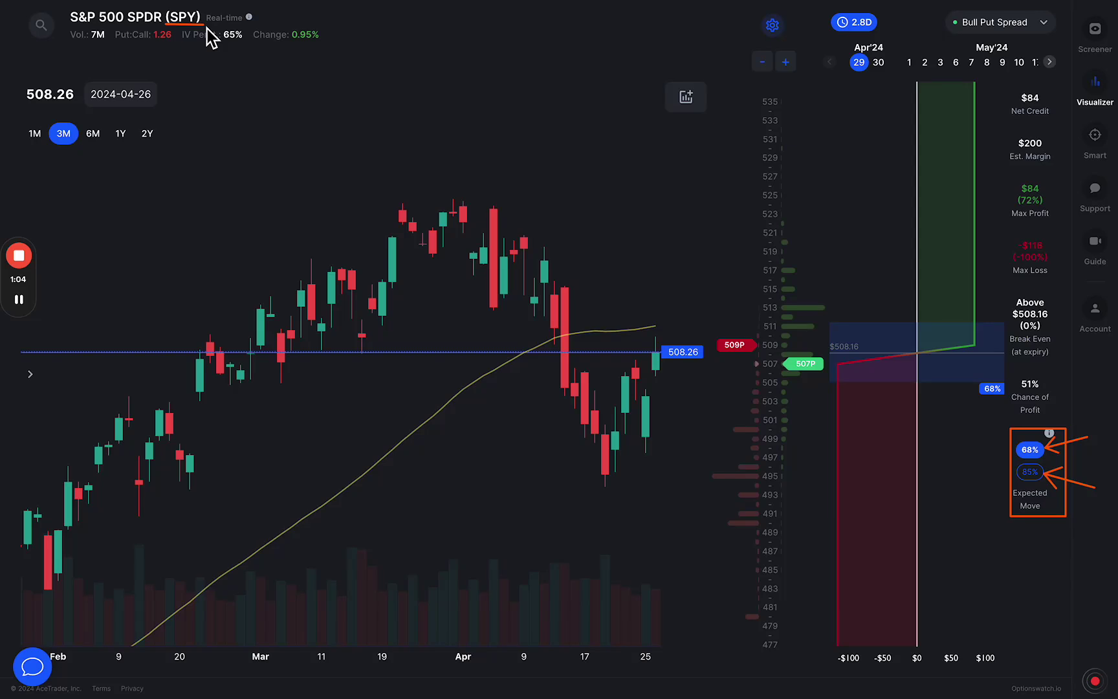
left_click_drag(840, 44, 1058, 84)
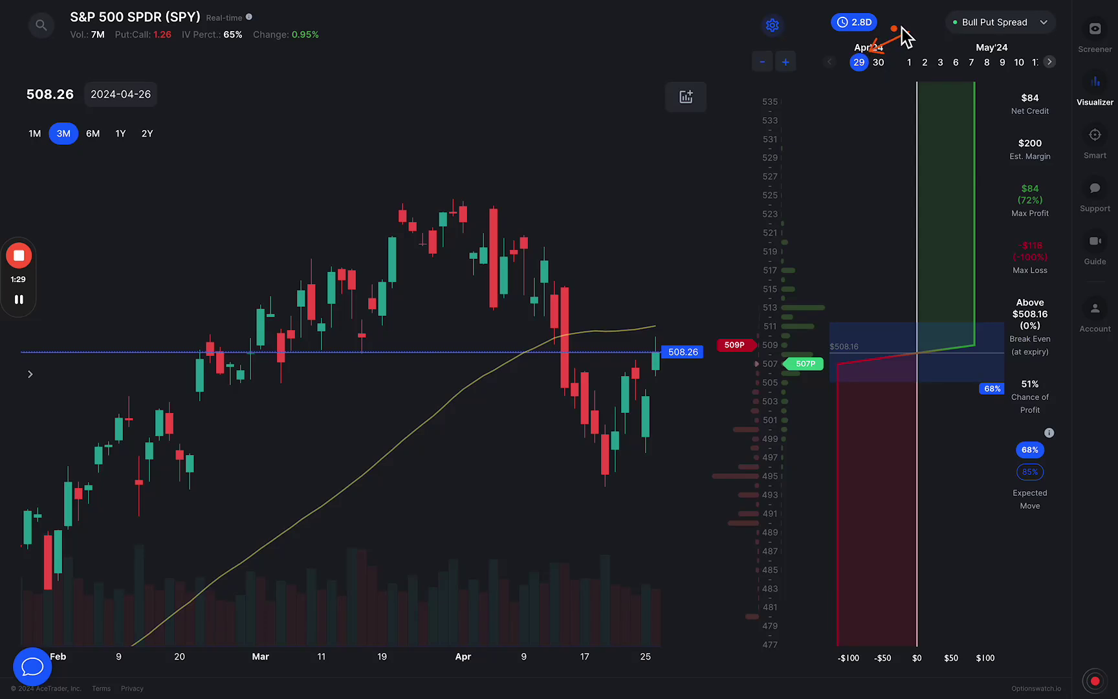
mouse_move(901, 15)
left_mouse_down()
mouse_move(829, 28)
mouse_move(894, 36)
mouse_move(889, 27)
left_mouse_up()
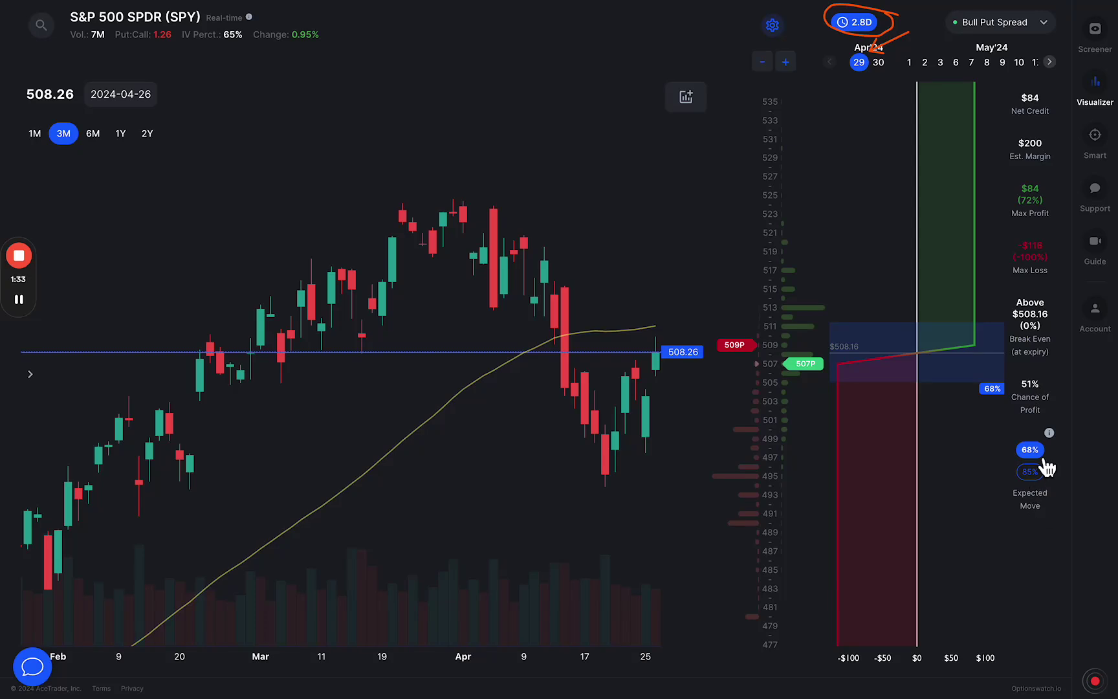
left_click_drag(1082, 447, 1048, 446)
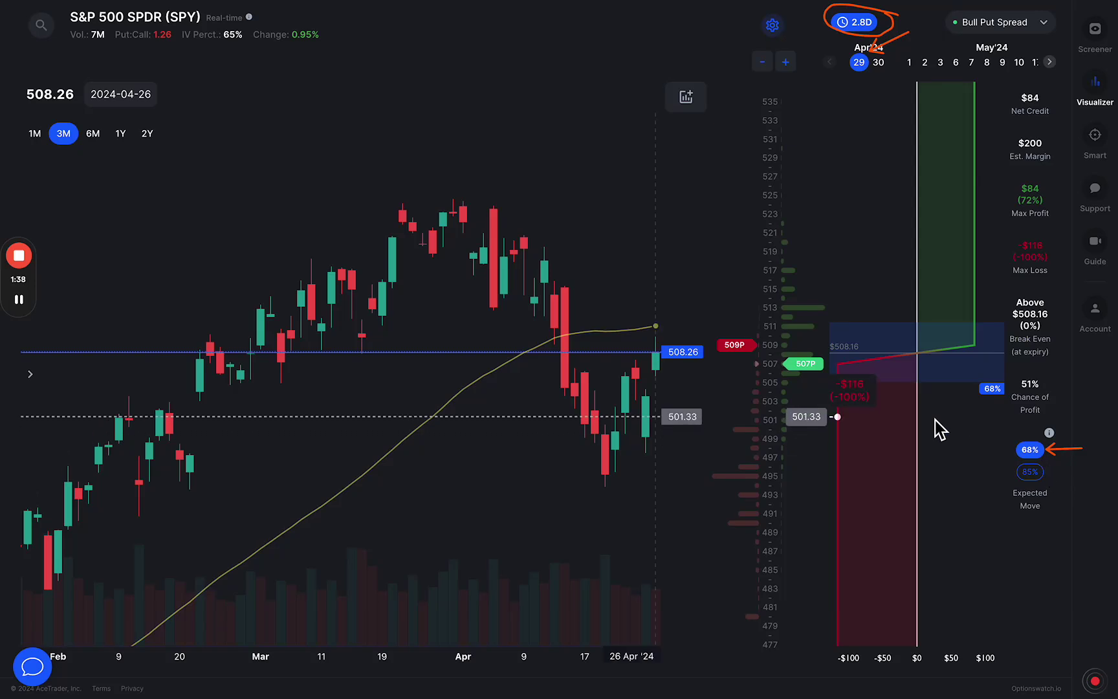
left_click(833, 326)
mouse_move(835, 328)
left_mouse_down()
mouse_move(848, 356)
mouse_move(1008, 384)
left_mouse_up()
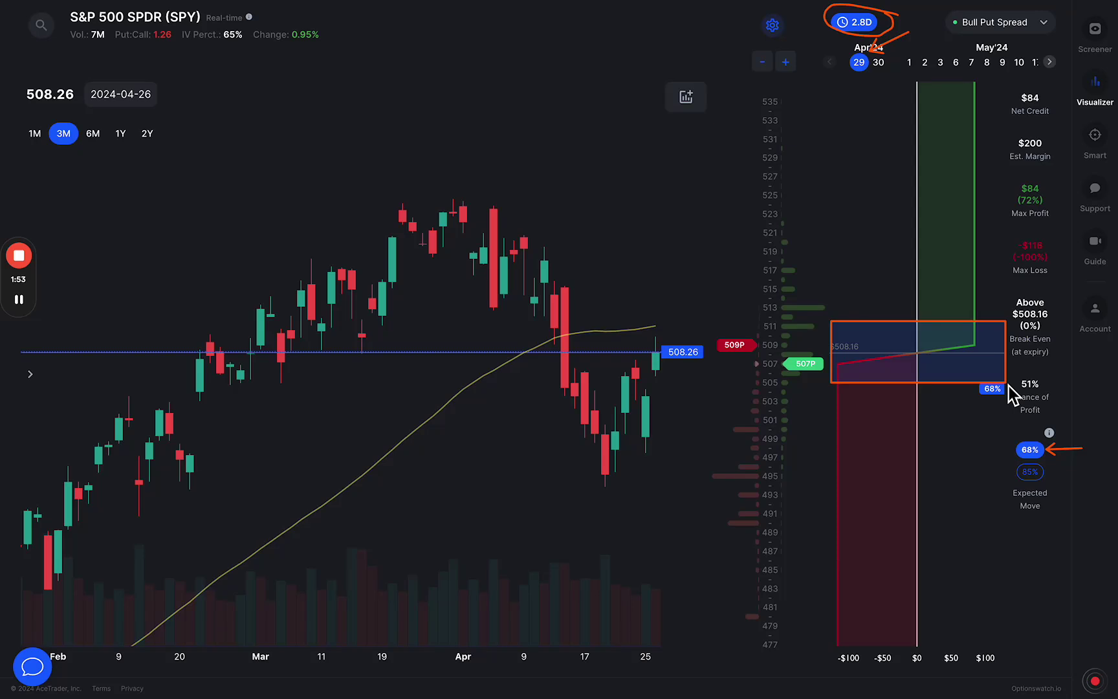
left_click_drag(733, 323, 751, 324)
key("Escape")
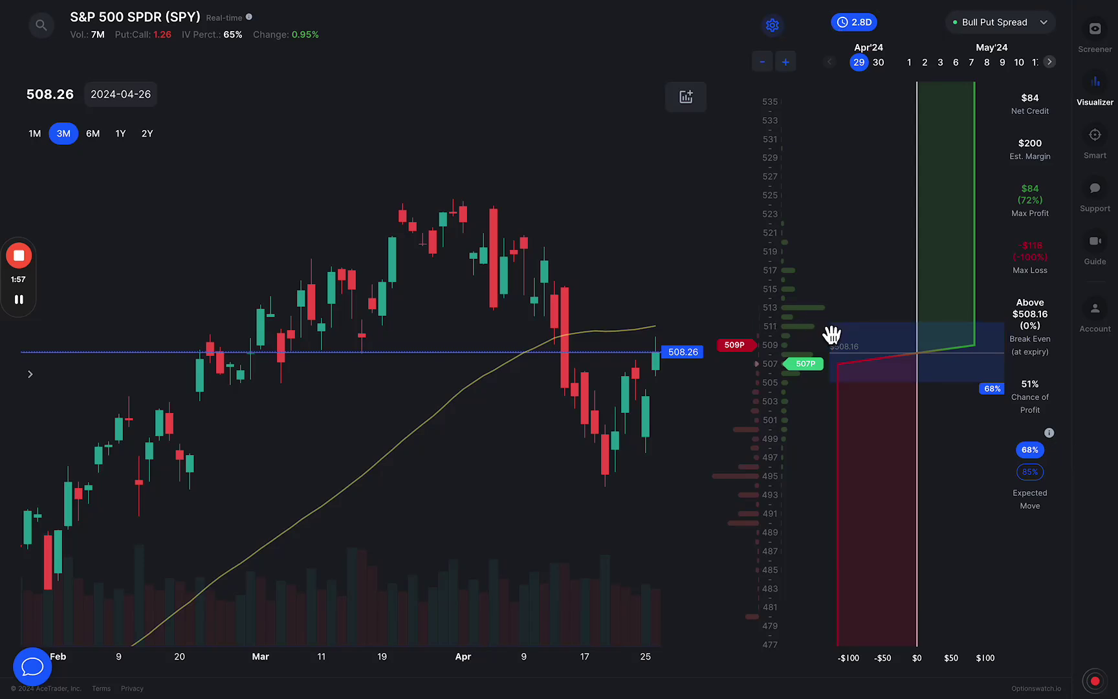
left_click_drag(731, 330, 831, 329)
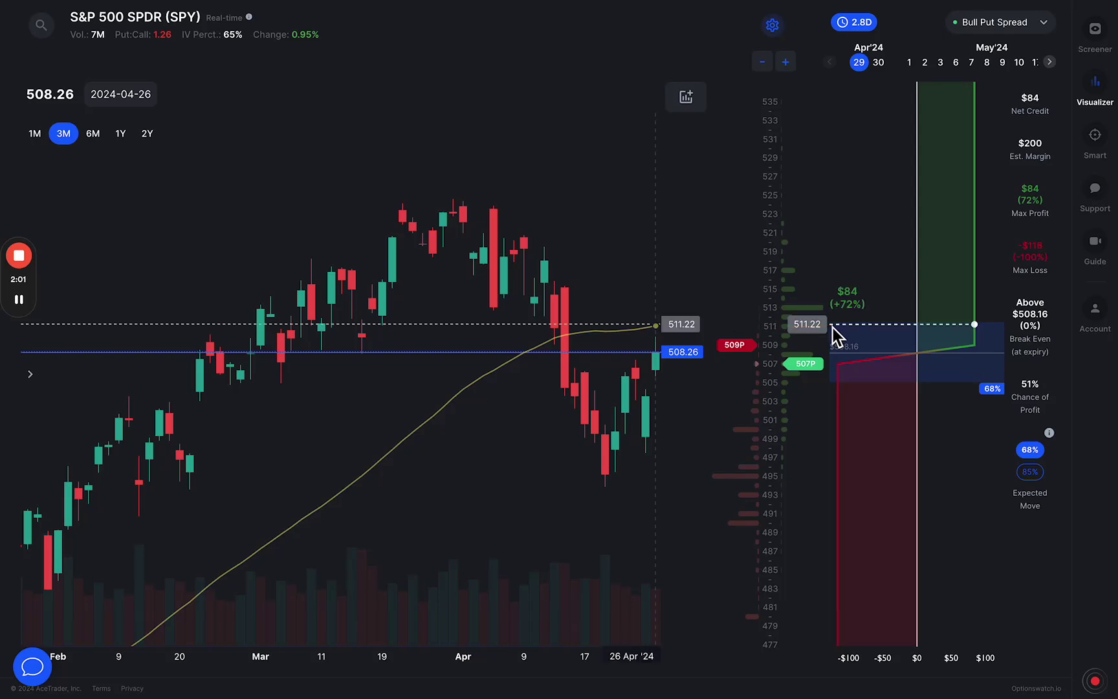
left_click_drag(738, 380, 830, 380)
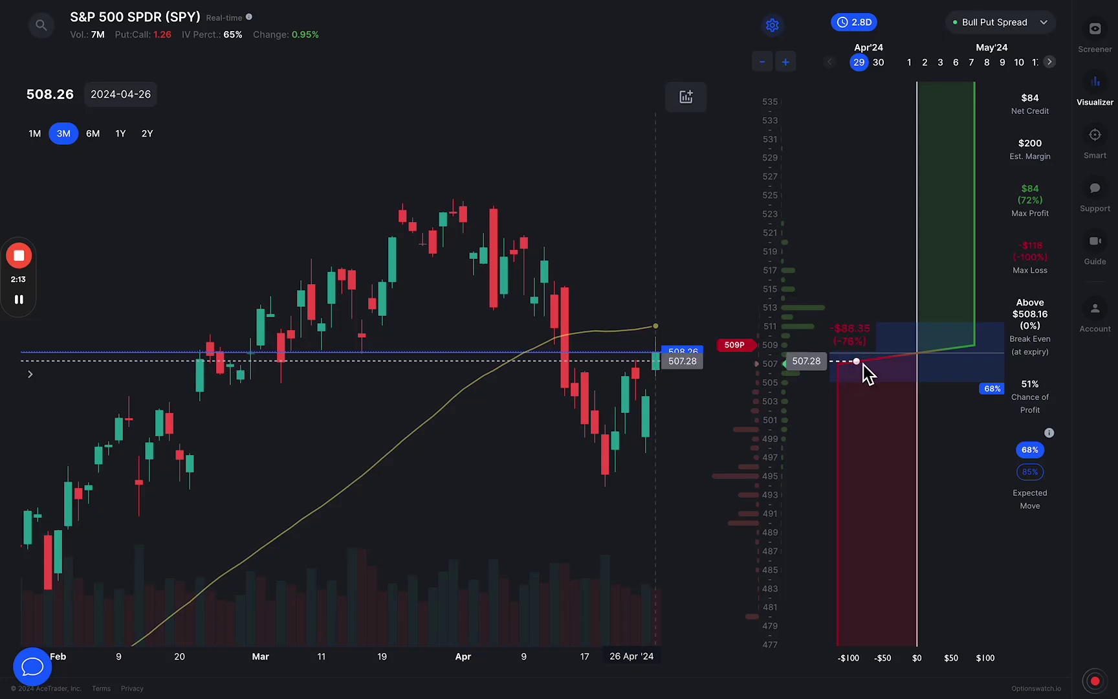
left_click(840, 366)
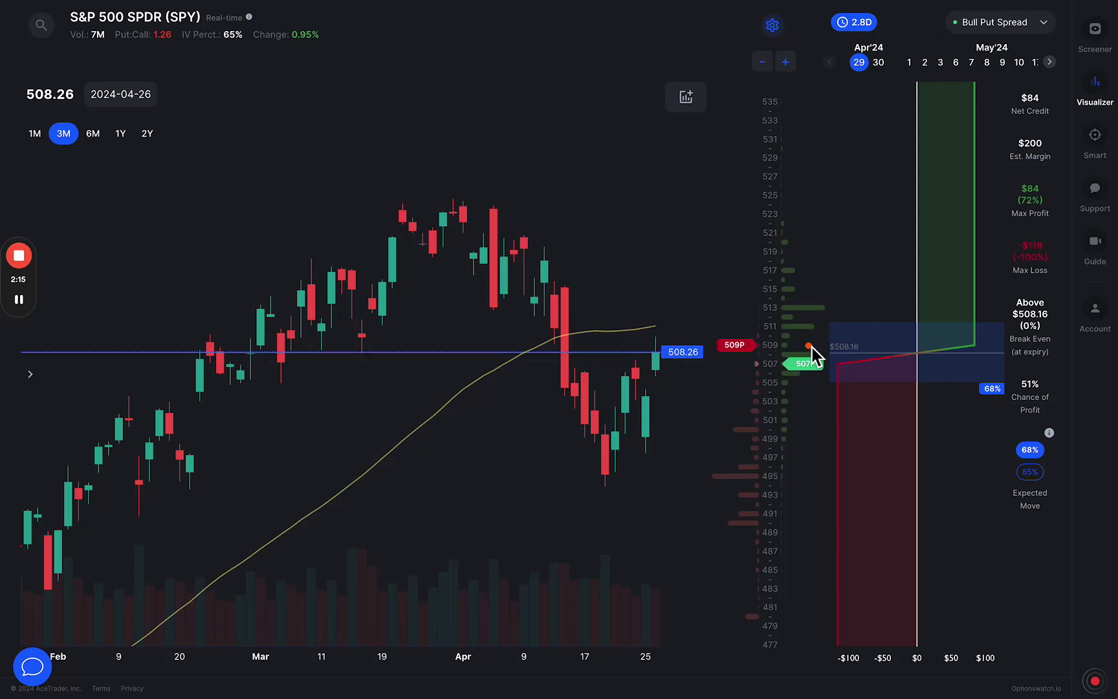
mouse_move(830, 322)
left_mouse_down()
mouse_move(867, 379)
mouse_move(1007, 386)
left_mouse_up()
Change the spread's expiration to 31 May, 35 days out.
left_click(1051, 64)
left_click(1055, 70)
left_click(888, 71)
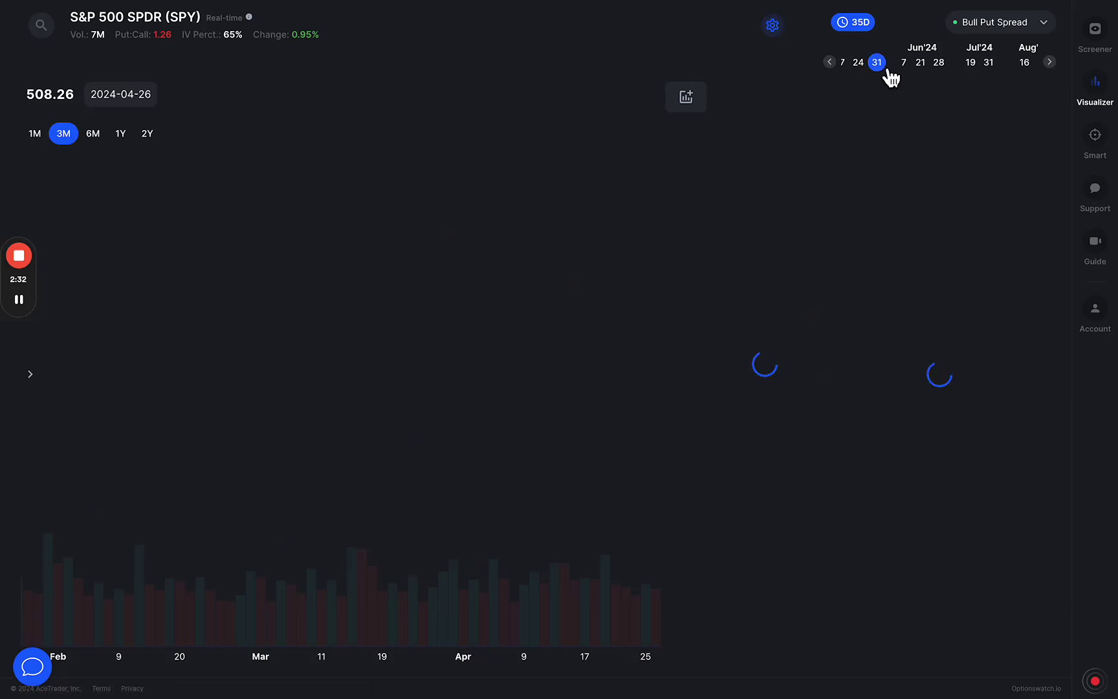
mouse_move(885, 20)
left_mouse_down()
mouse_move(822, 32)
mouse_move(916, 37)
mouse_move(915, 25)
left_mouse_up()
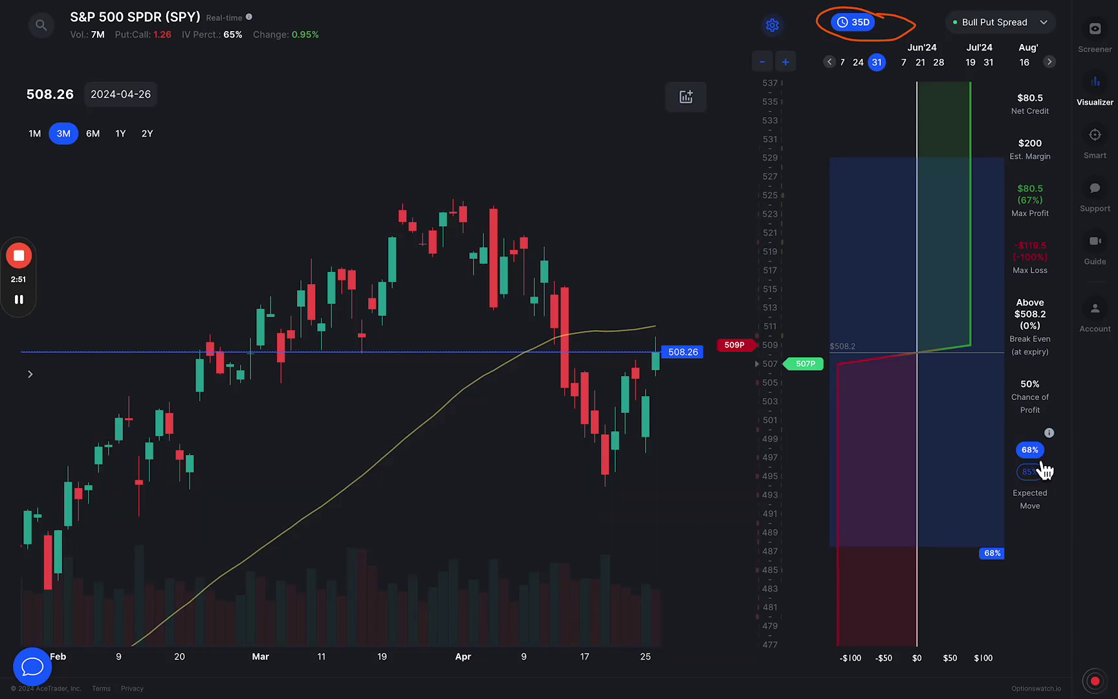
mouse_move(830, 155)
left_mouse_down()
mouse_move(841, 199)
mouse_move(976, 372)
mouse_move(1007, 550)
left_mouse_up()
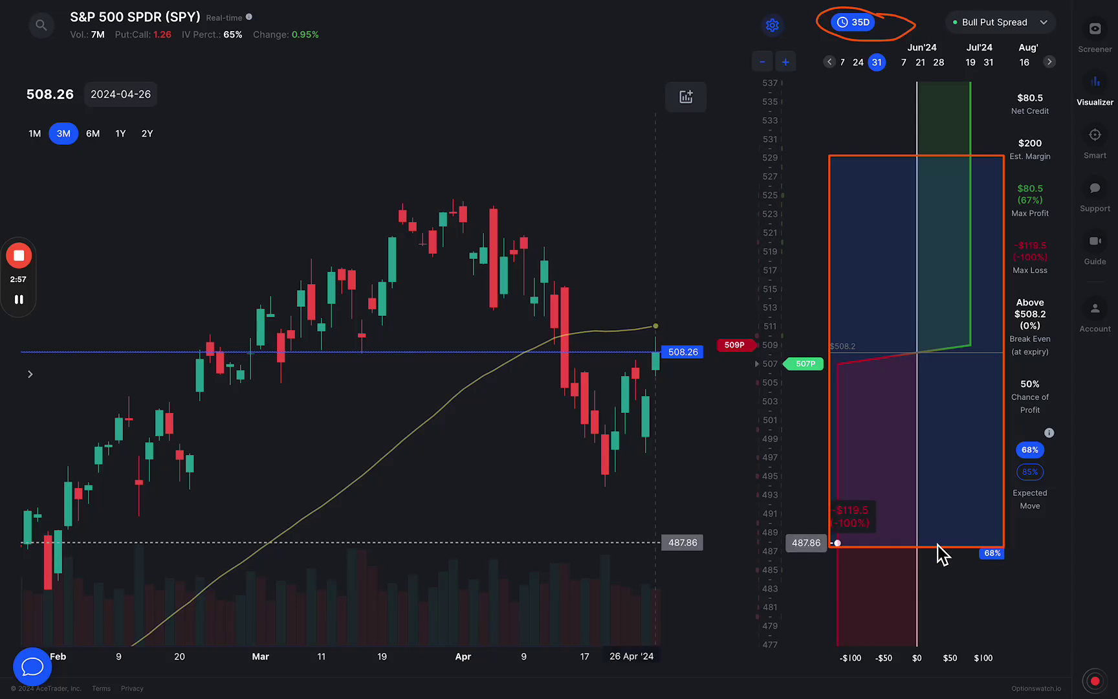
left_click_drag(708, 526, 747, 539)
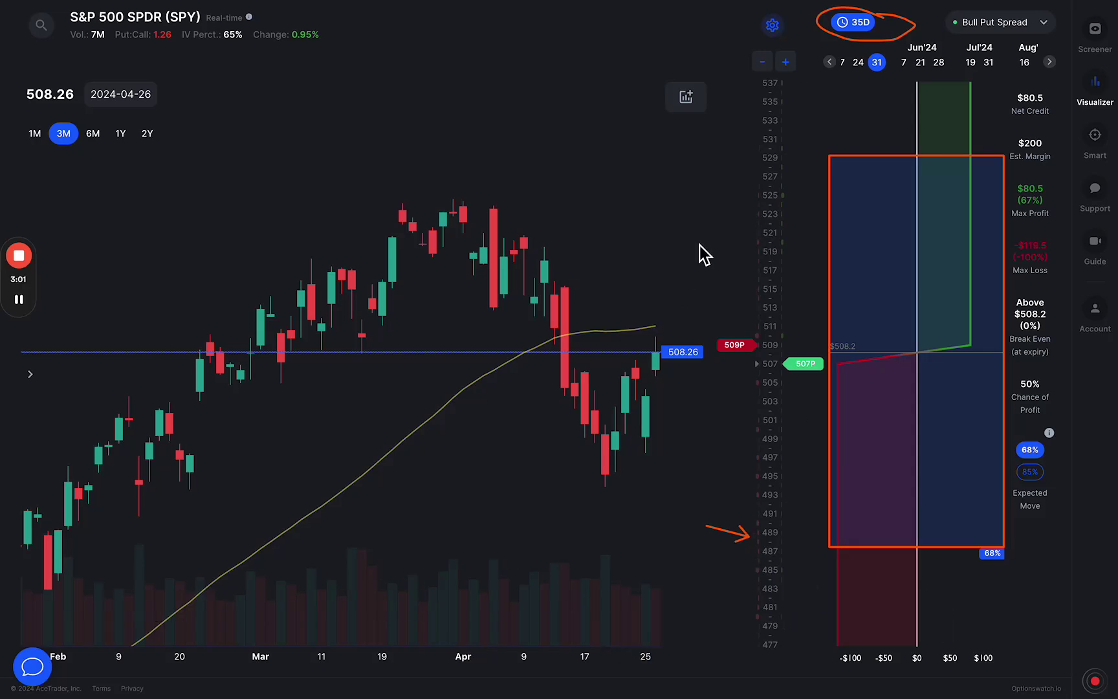
left_click_drag(670, 187, 749, 170)
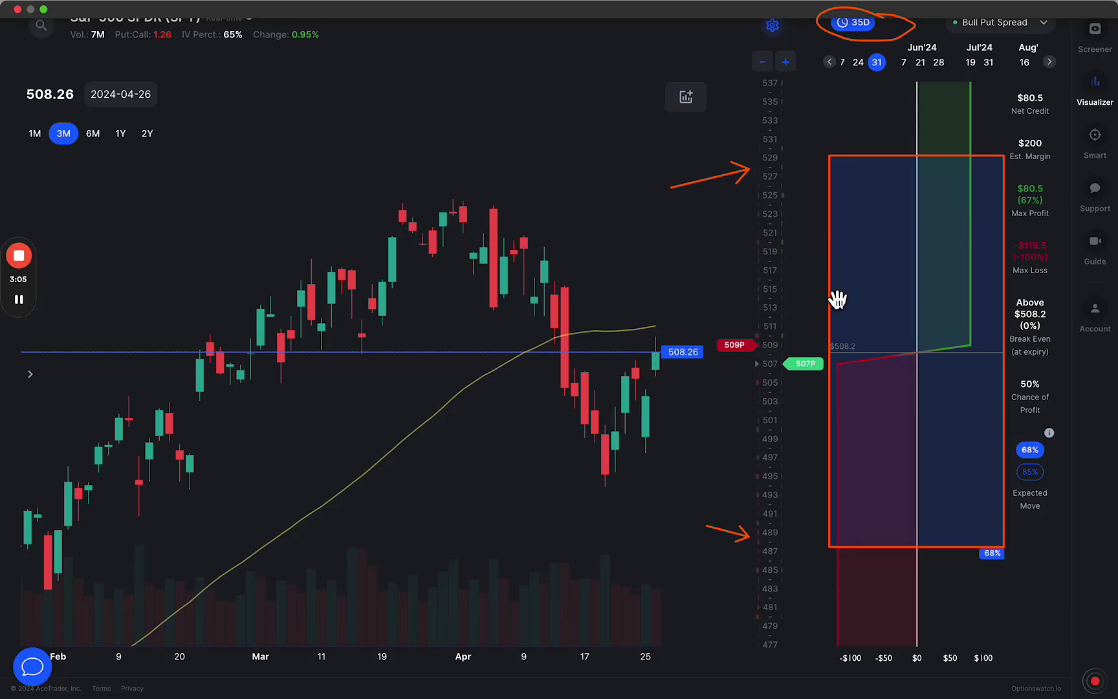
mouse_move(841, 174)
left_mouse_down()
mouse_move(858, 173)
mouse_move(886, 231)
mouse_move(885, 293)
mouse_move(944, 426)
mouse_move(913, 518)
mouse_move(936, 507)
left_mouse_up()
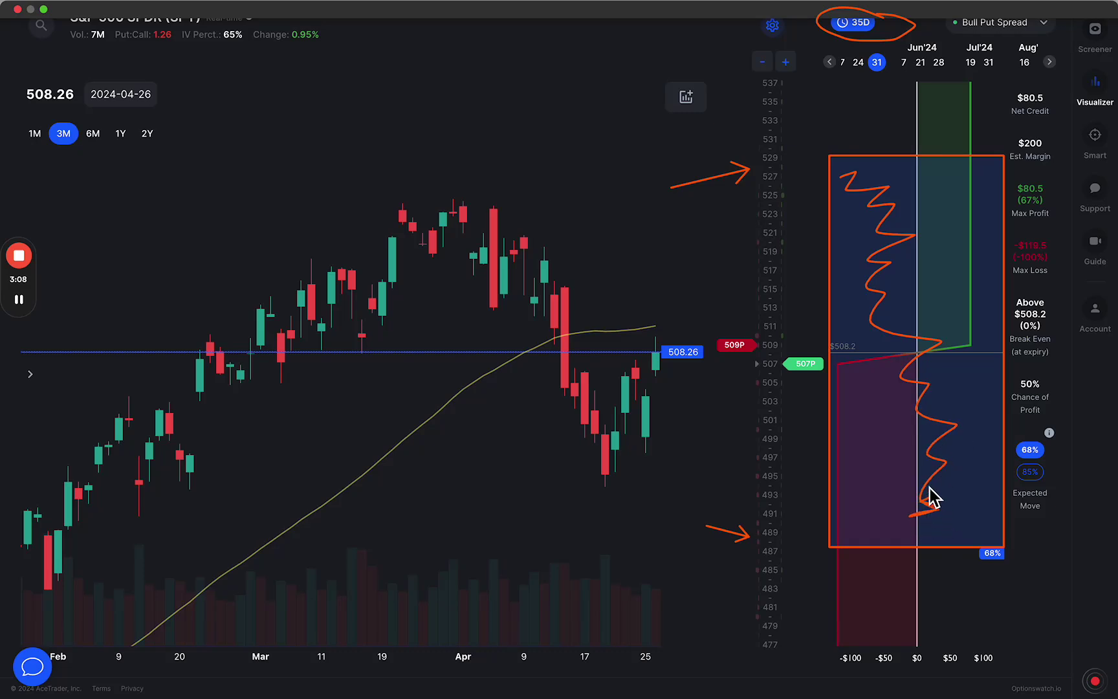
Drag the put strikes down to a 488P short and 485P long at the 68% box's lower edge.
mouse_move(779, 302)
left_mouse_down()
mouse_move(686, 355)
mouse_move(836, 404)
mouse_move(761, 301)
left_mouse_up()
left_click_drag(751, 356, 758, 284)
left_click_drag(816, 374, 821, 486)
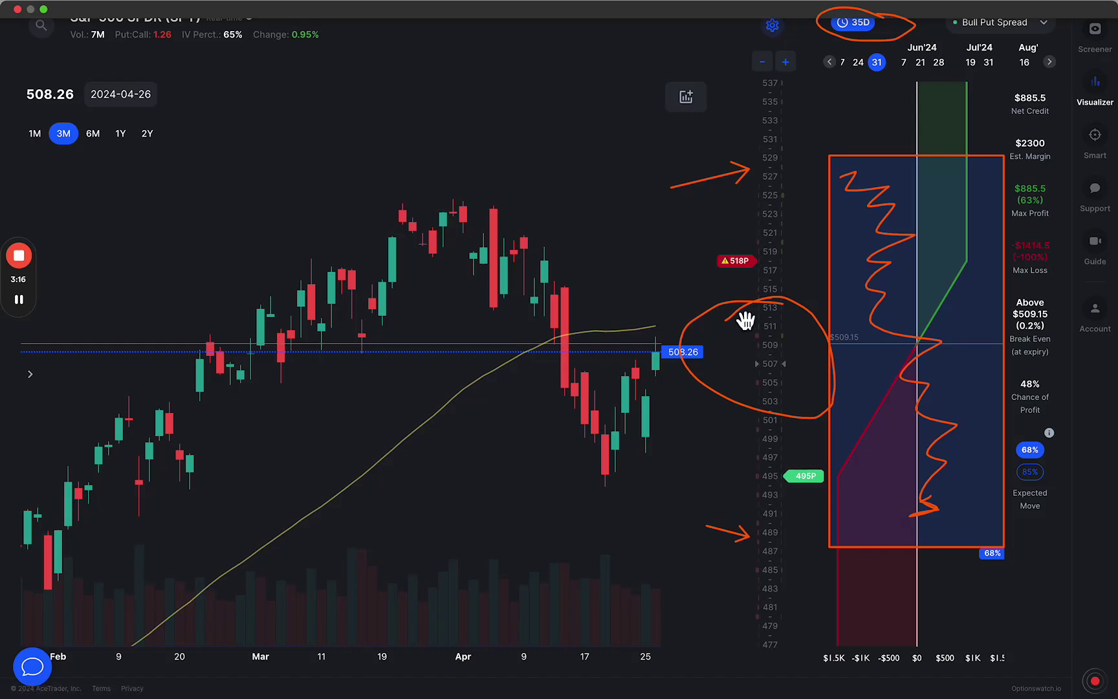
left_click_drag(744, 276, 743, 457)
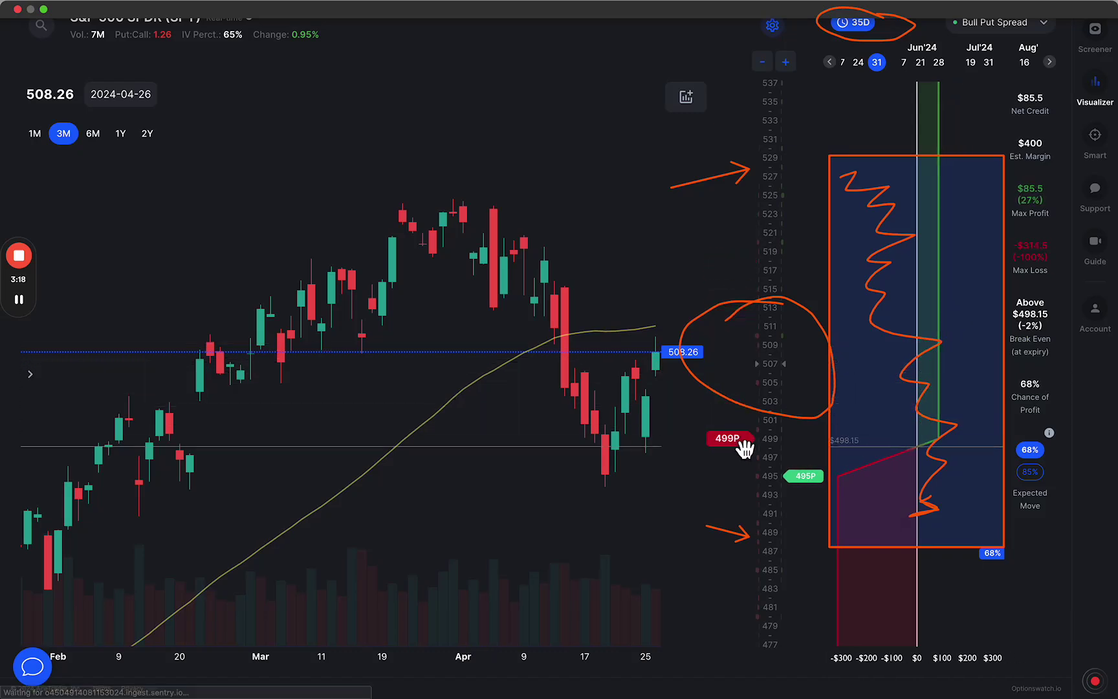
left_click_drag(811, 484, 808, 503)
left_click_drag(798, 506, 808, 553)
left_click_drag(731, 453, 809, 577)
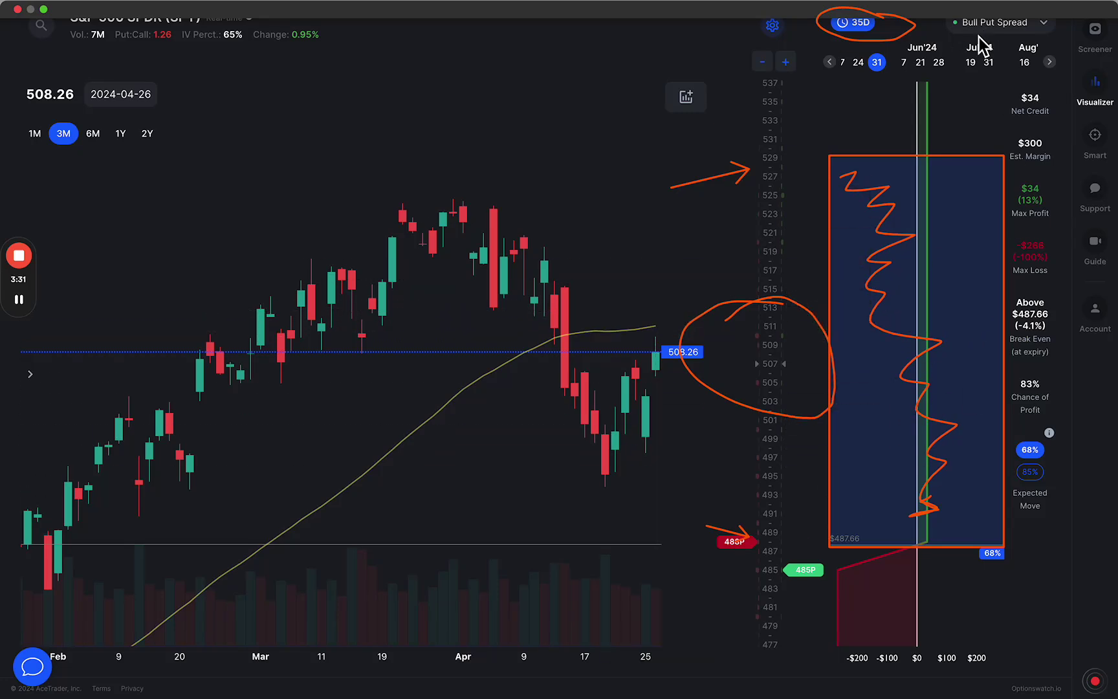
left_click_drag(925, 148, 1003, 41)
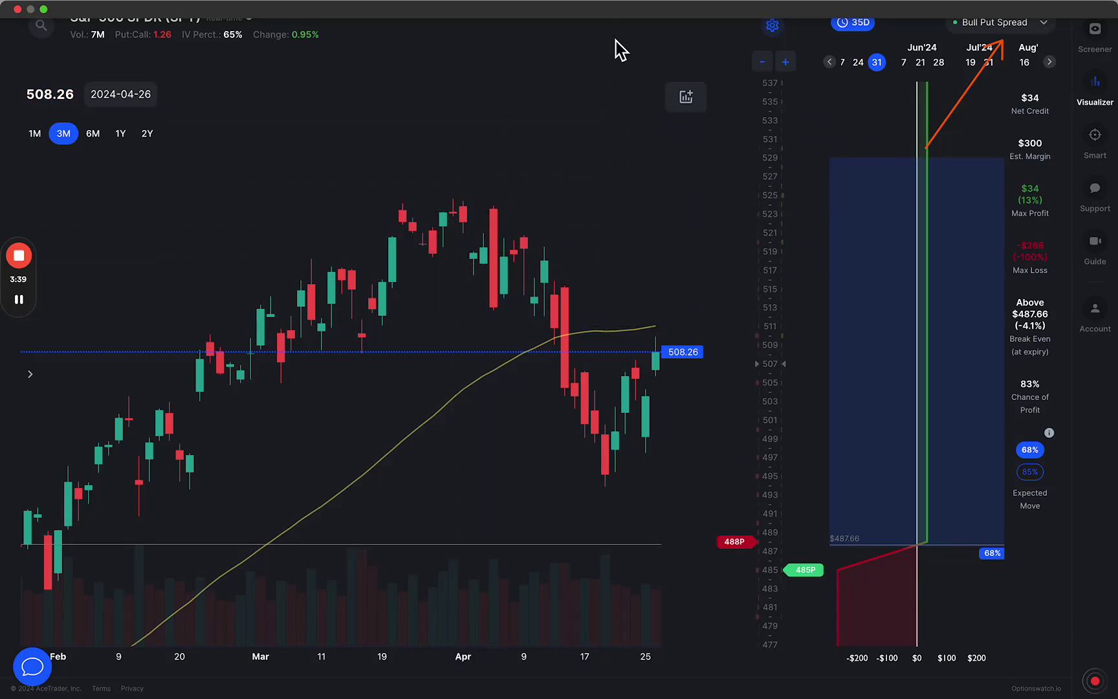
Switch the strategy from Bull Put Spread to Iron Condor.
left_click(1018, 22)
left_click(1052, 29)
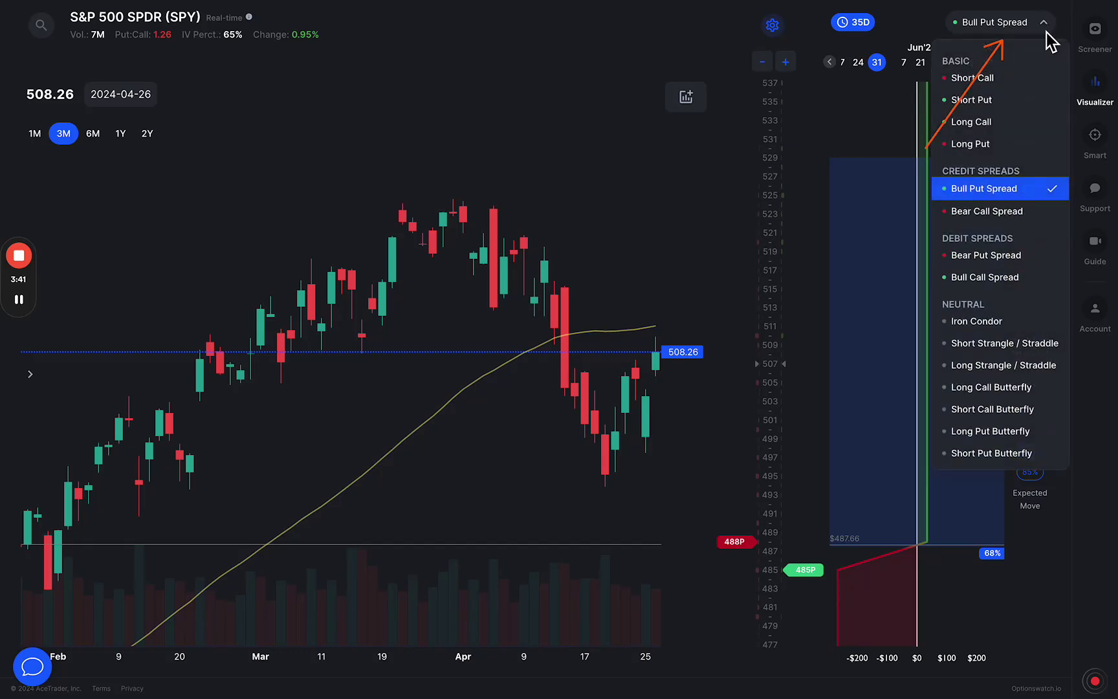
left_click(985, 327)
Place the condor legs at 484P long, 488P short, 528C short and 530C long.
left_click_drag(823, 386, 860, 333)
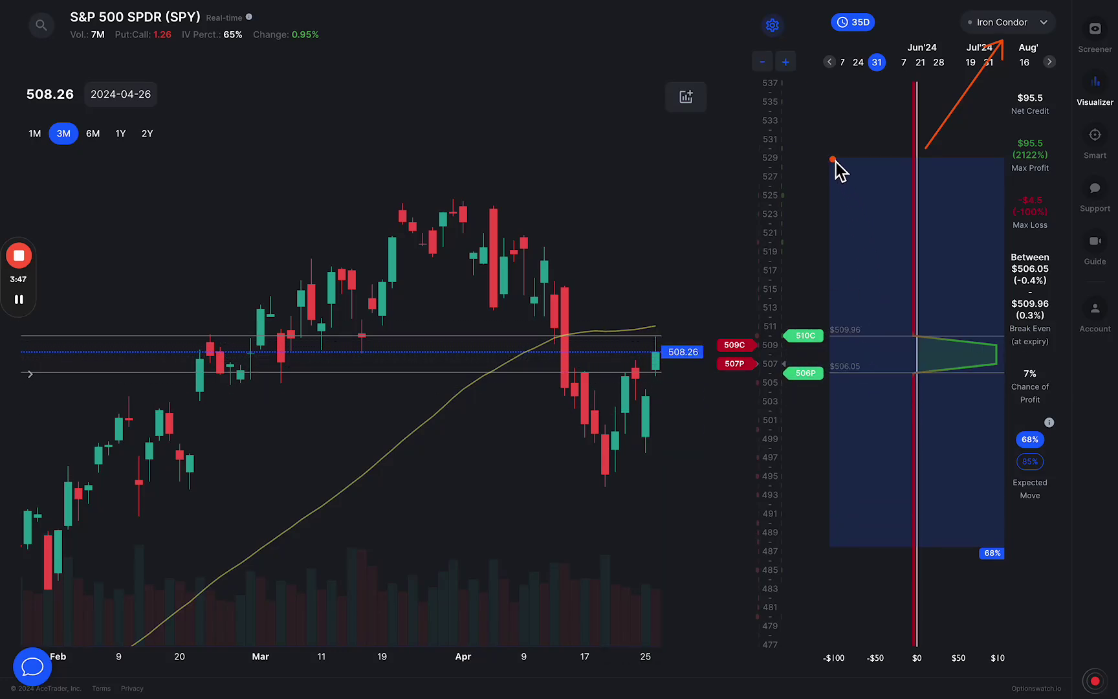
left_click_drag(835, 162, 997, 157)
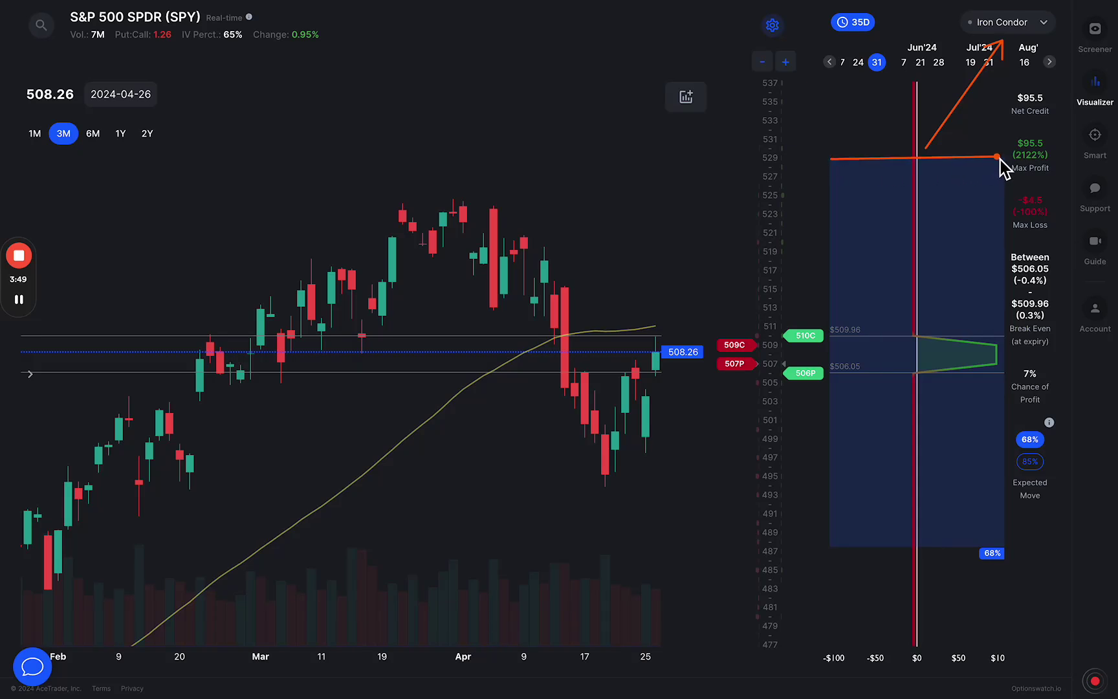
left_click_drag(831, 546, 997, 549)
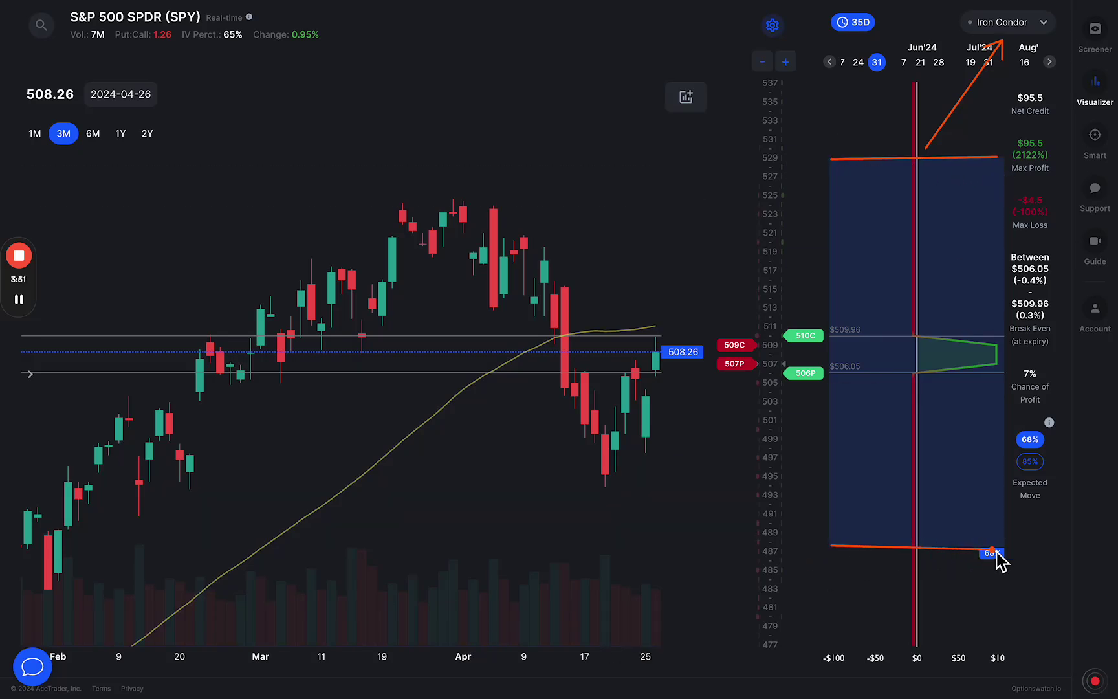
left_click_drag(818, 380, 831, 582)
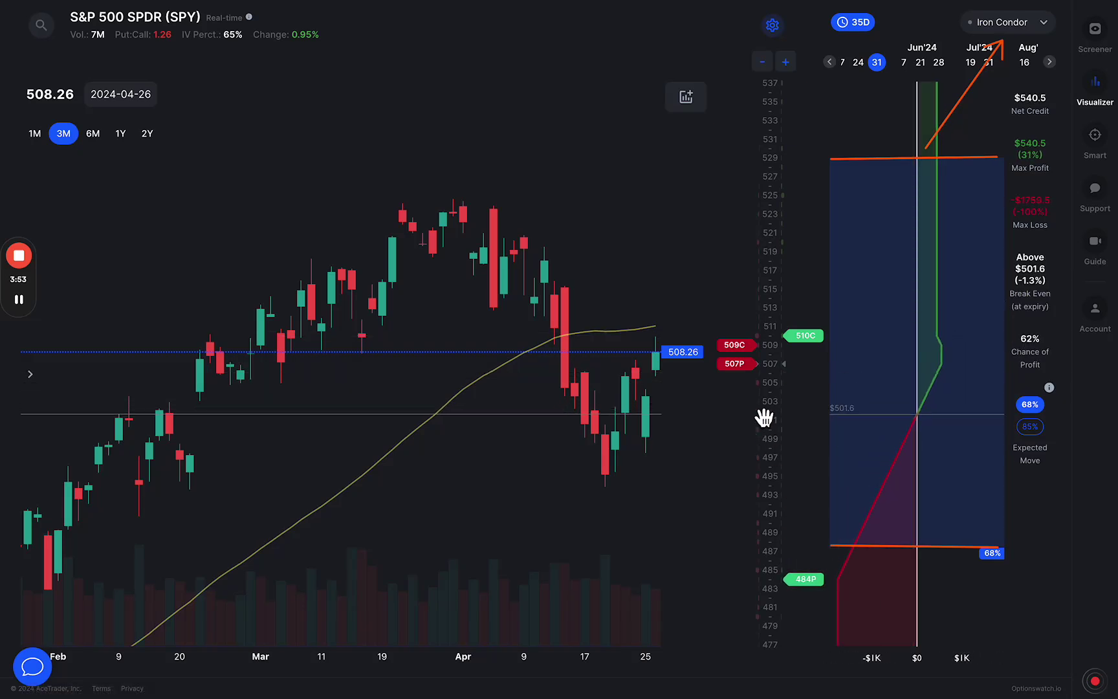
left_click_drag(744, 369, 768, 542)
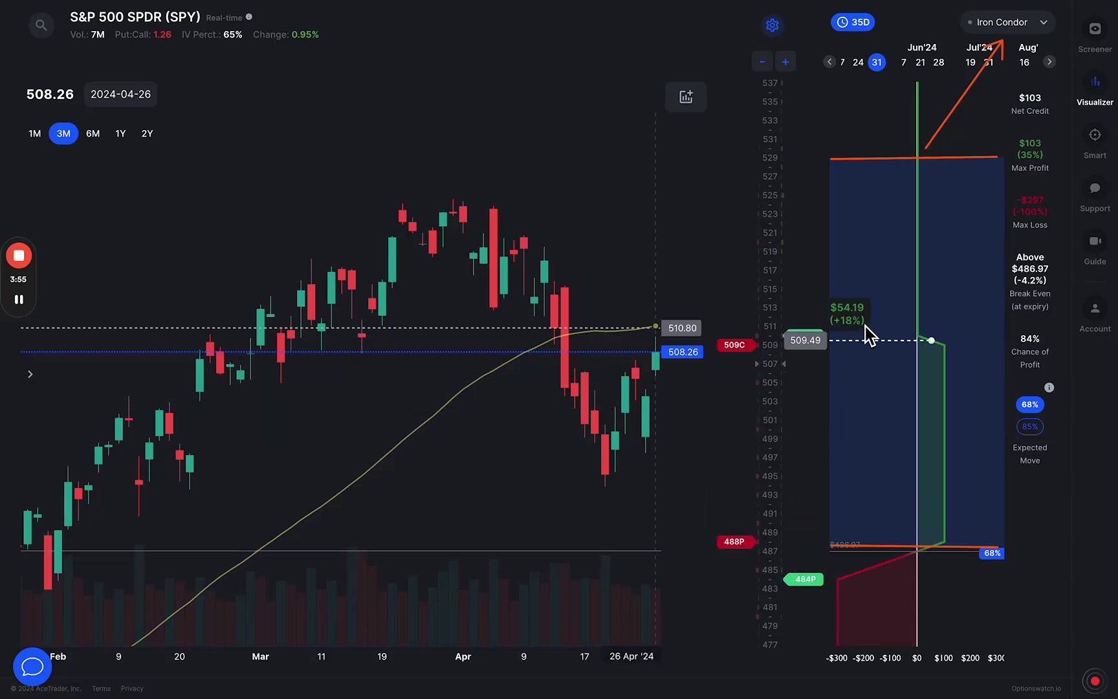
left_click_drag(806, 335, 817, 150)
left_click_drag(742, 334, 754, 171)
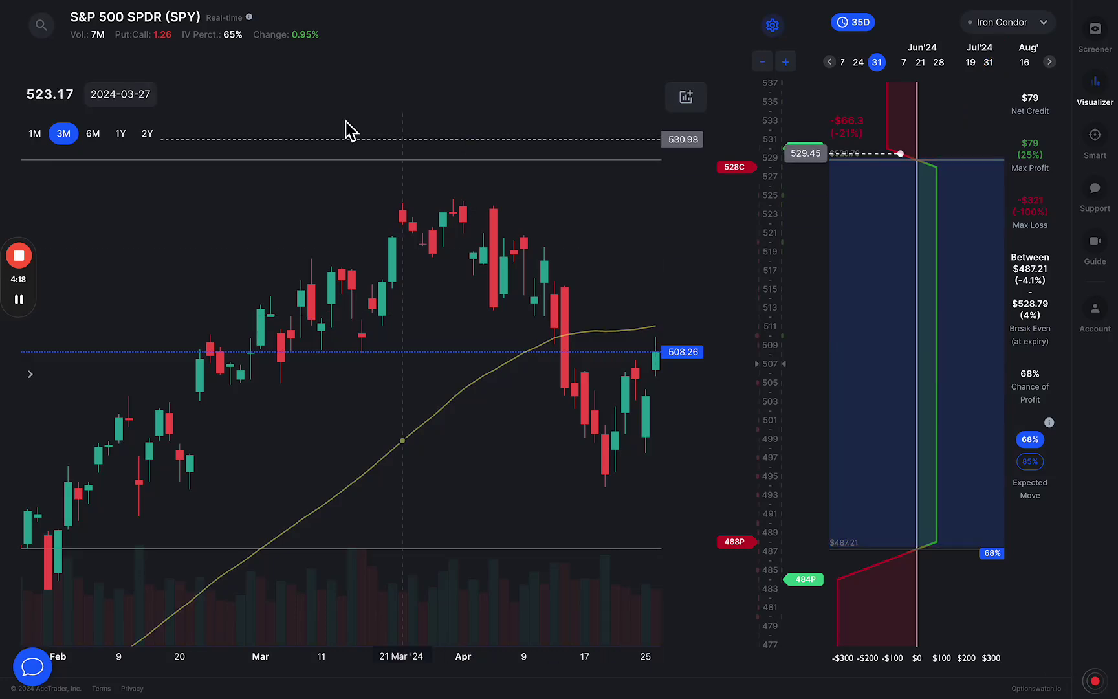
mouse_move(245, 24)
left_mouse_down()
mouse_move(214, 26)
mouse_move(199, 49)
mouse_move(254, 41)
left_mouse_up()
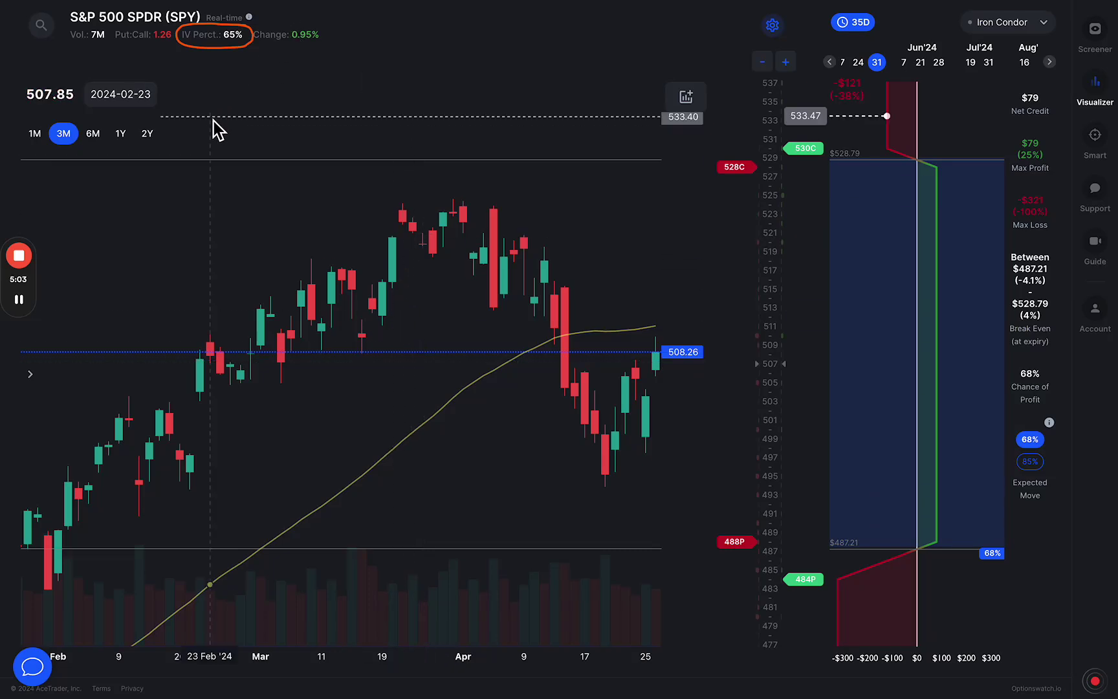
mouse_move(184, 114)
left_mouse_down()
mouse_move(212, 90)
mouse_move(221, 55)
left_mouse_up()
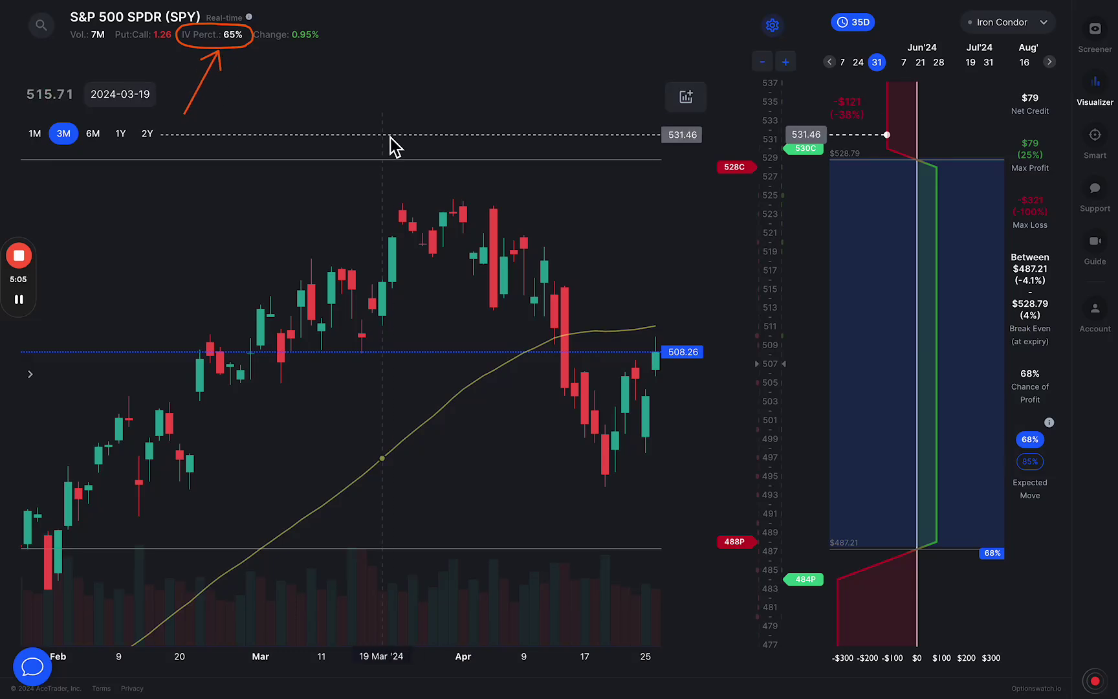
mouse_move(332, 89)
left_mouse_down()
mouse_move(331, 113)
mouse_move(375, 81)
mouse_move(367, 126)
left_mouse_up()
mouse_move(376, 83)
left_mouse_down()
mouse_move(388, 130)
mouse_move(410, 83)
left_mouse_up()
mouse_move(430, 150)
left_mouse_down()
mouse_move(438, 62)
mouse_move(512, 114)
mouse_move(550, 114)
mouse_move(546, 123)
mouse_move(583, 60)
left_mouse_up()
mouse_move(572, 75)
left_mouse_down()
mouse_move(595, 77)
mouse_move(599, 120)
mouse_move(615, 73)
mouse_move(619, 118)
mouse_move(655, 84)
mouse_move(657, 108)
left_mouse_up()
key("Escape")
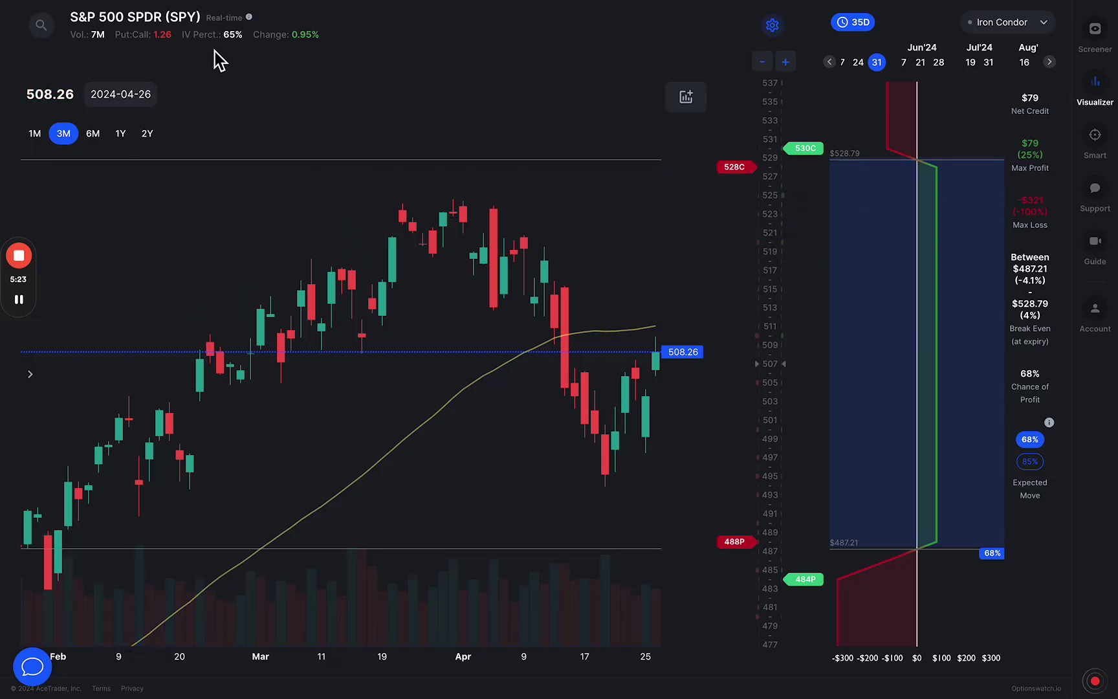
mouse_move(222, 42)
left_mouse_down()
mouse_move(225, 61)
mouse_move(265, 53)
left_mouse_up()
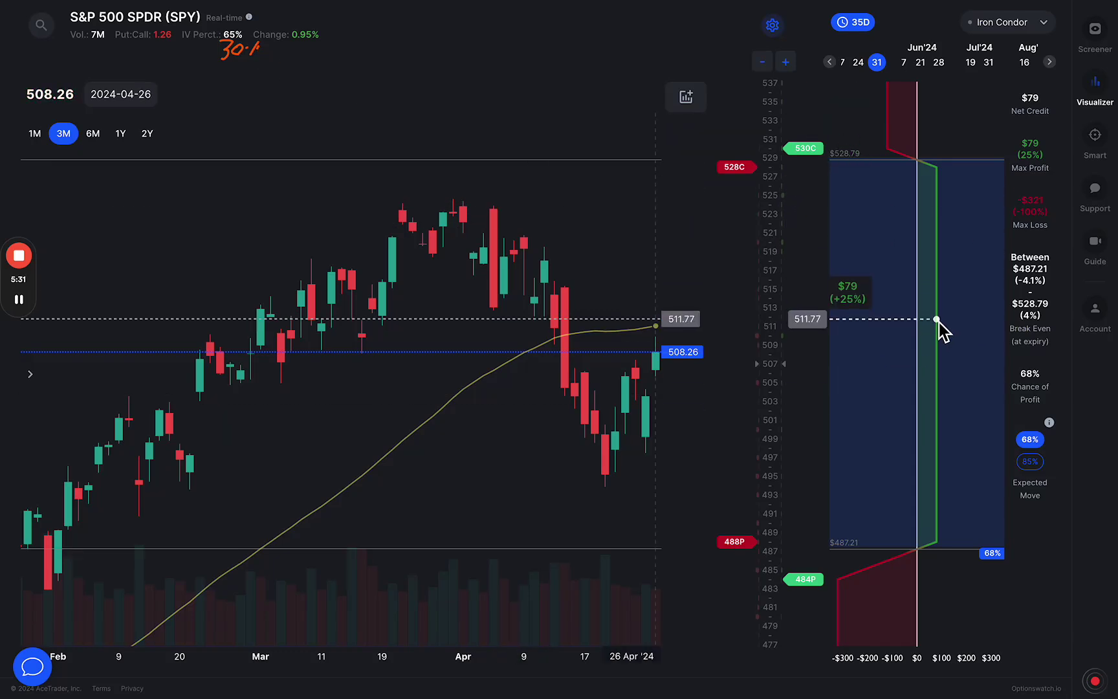
mouse_move(829, 192)
left_mouse_down()
mouse_move(1003, 420)
mouse_move(1008, 499)
left_mouse_up()
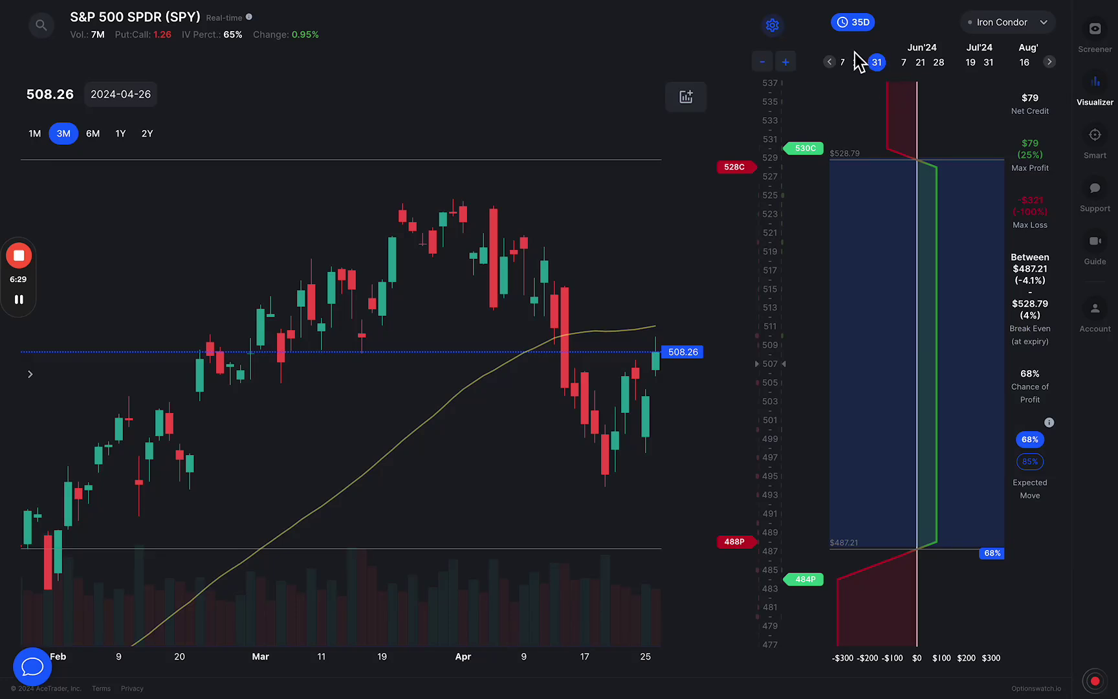
left_click_drag(833, 39, 865, 51)
mouse_move(850, 557)
left_mouse_down()
mouse_move(954, 612)
mouse_move(935, 625)
left_mouse_up()
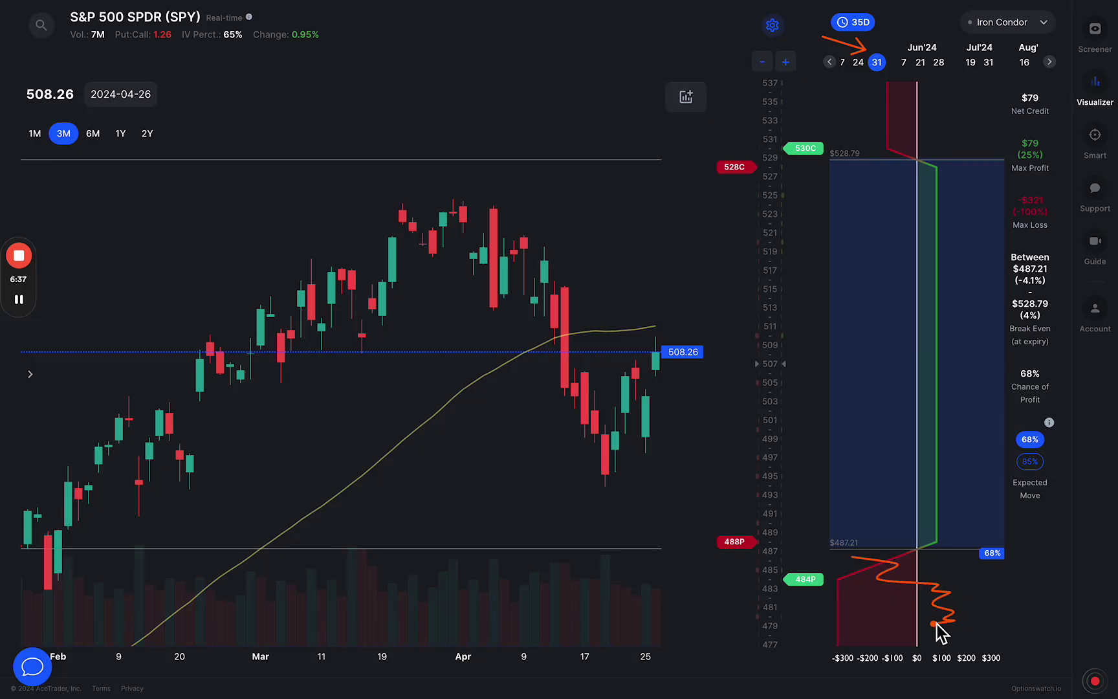
mouse_move(879, 155)
left_mouse_down()
mouse_move(870, 134)
mouse_move(883, 113)
mouse_move(923, 130)
mouse_move(946, 118)
left_mouse_up()
left_click_drag(957, 628, 983, 606)
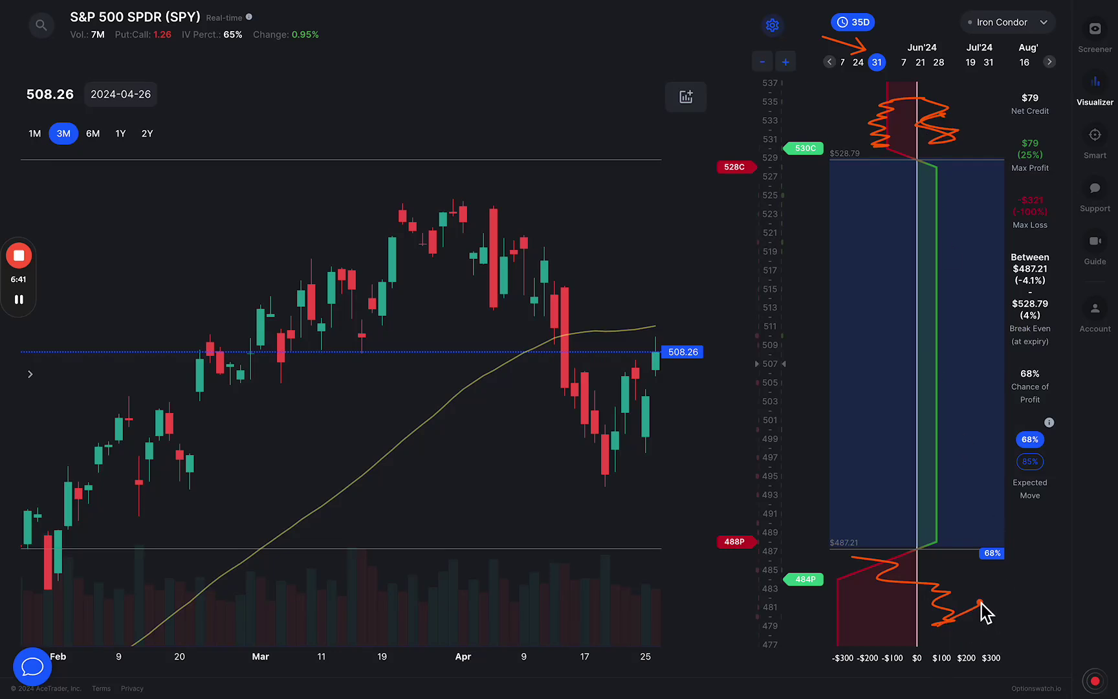
left_click_drag(929, 581, 944, 599)
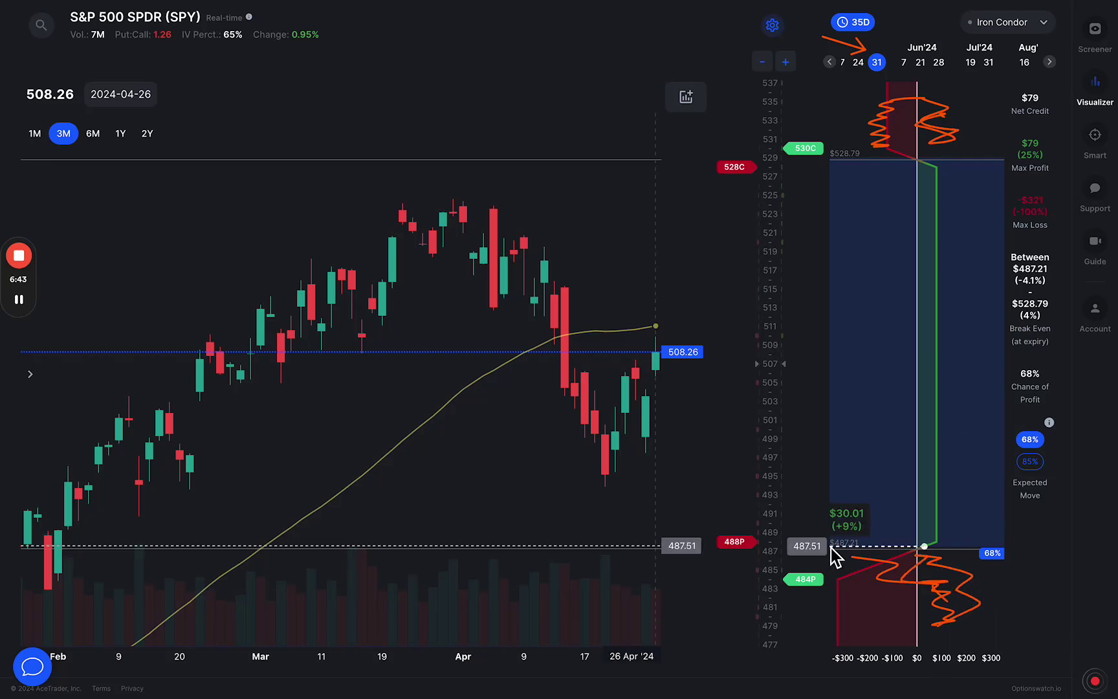